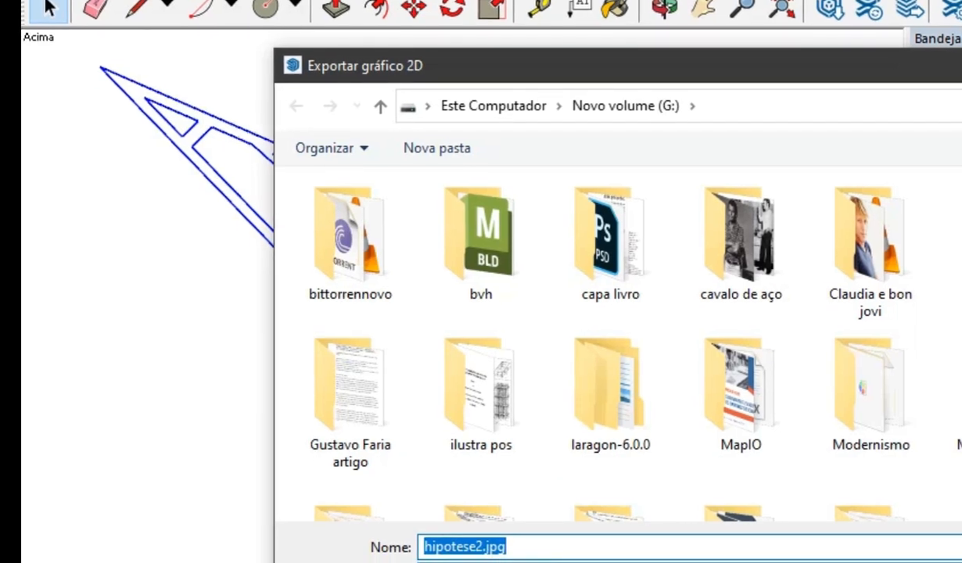
Export the plan to Novo volume (G:) as the AutoCAD DXF file hipotese2.dxf, using AutoCAD version Liberação 14.
click(613, 561)
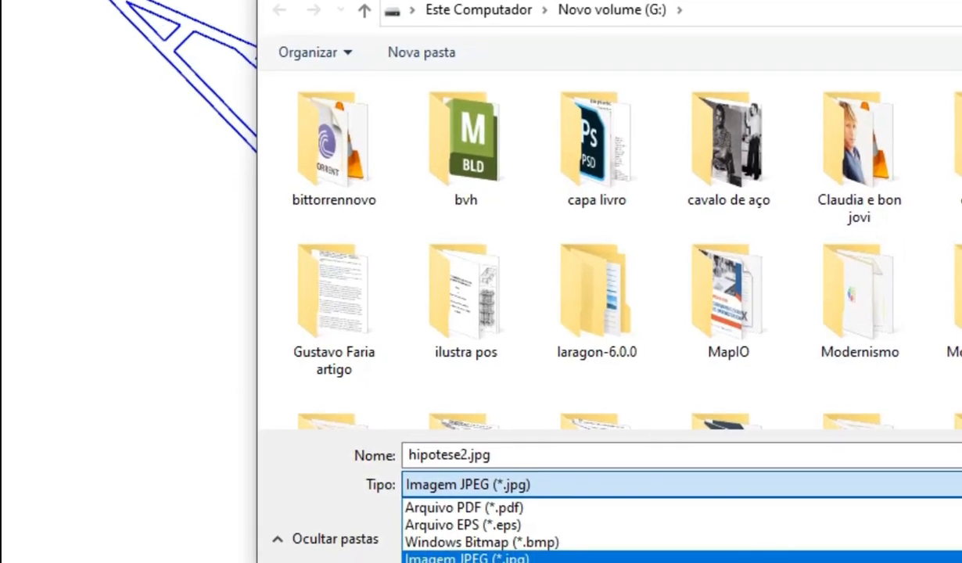
click(485, 547)
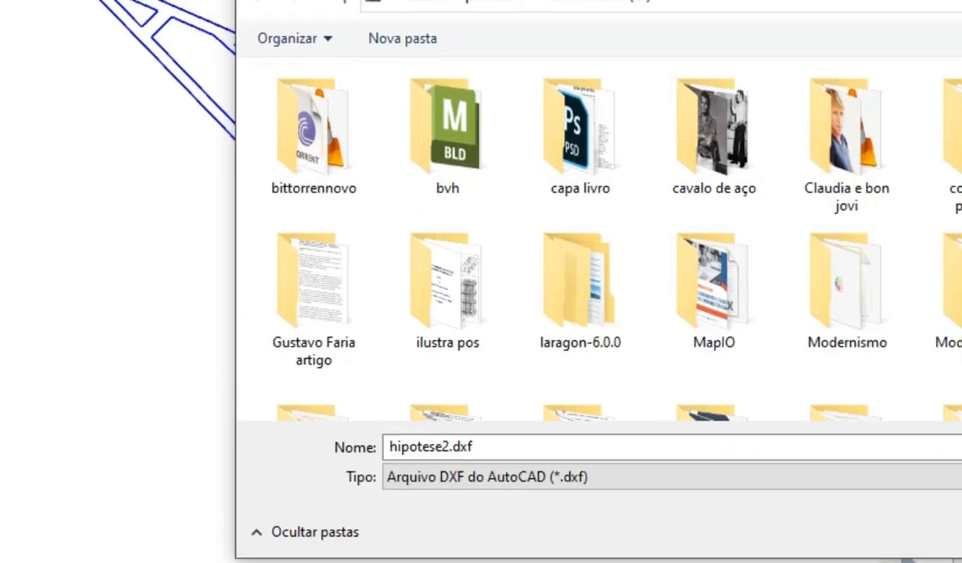
click(961, 481)
click(954, 145)
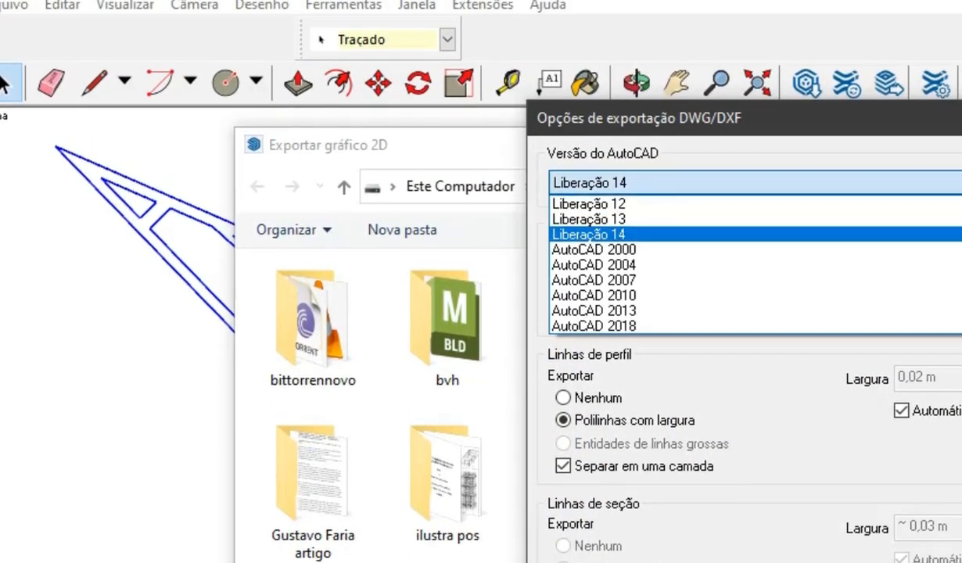
click(955, 145)
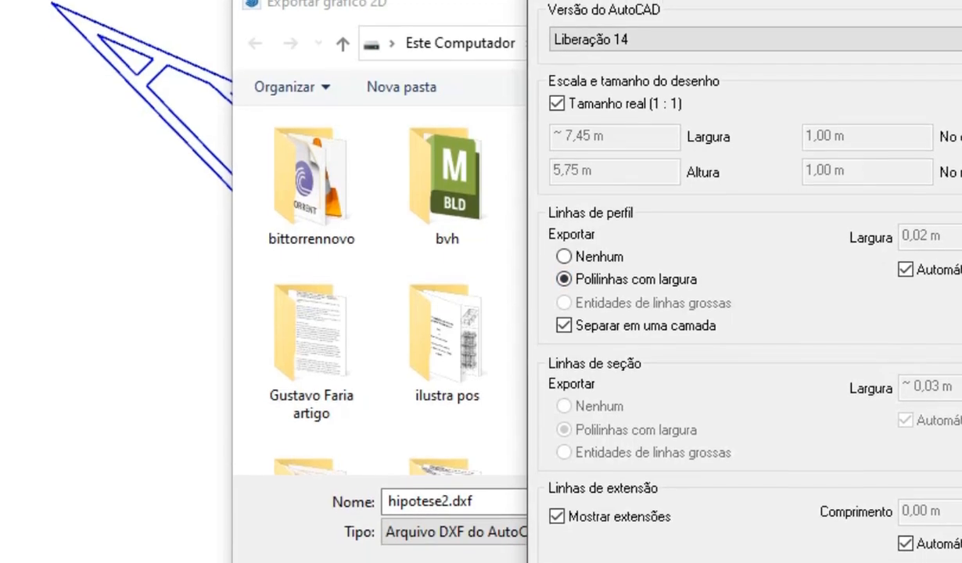
key(Return)
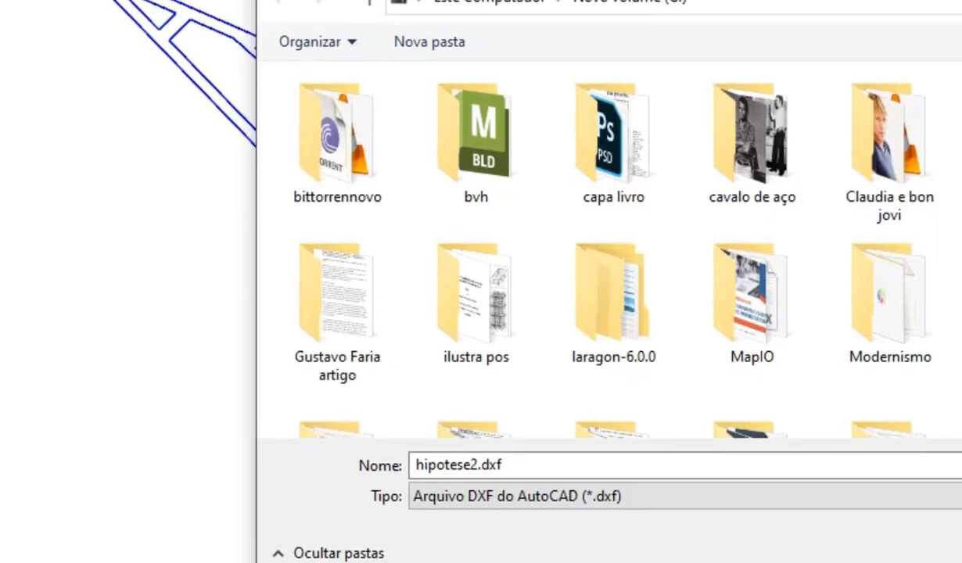
key(Return)
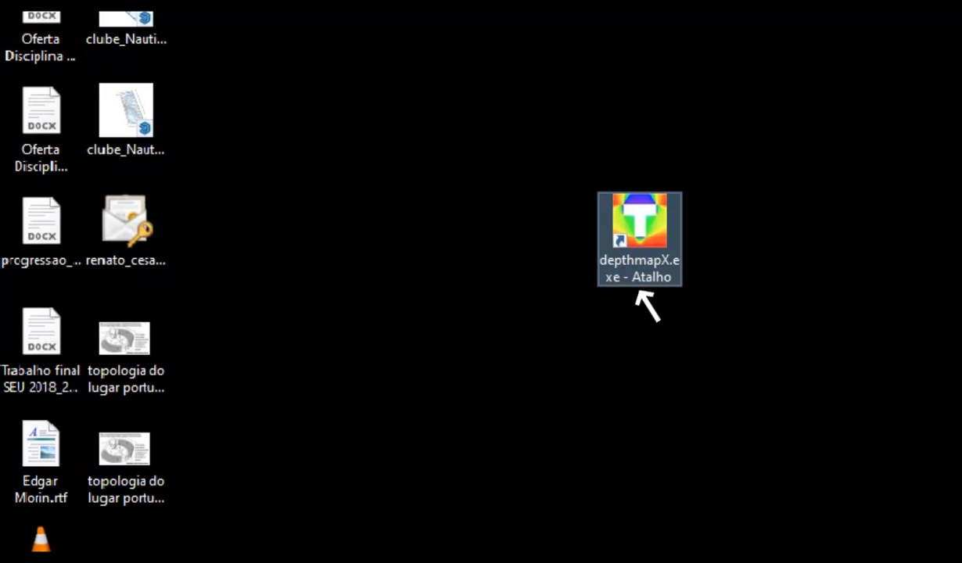
Launch depthmapX from the desktop and create a new empty graph file.
double_click(670, 253)
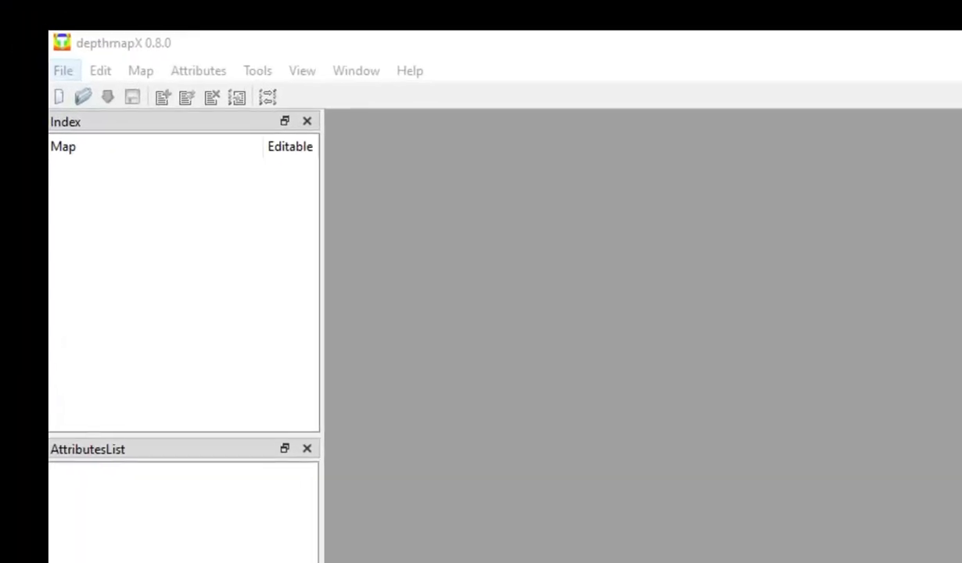
click(32, 45)
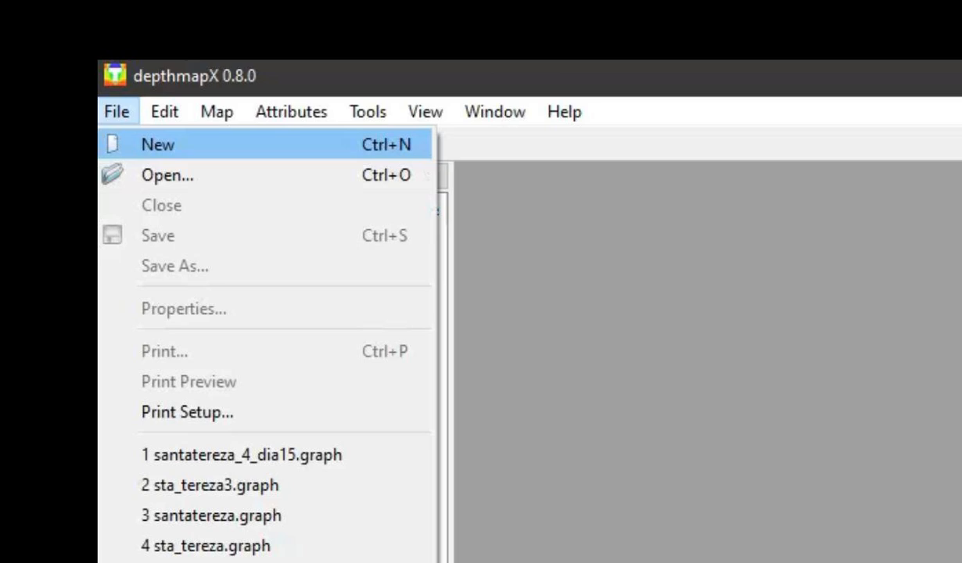
click(146, 146)
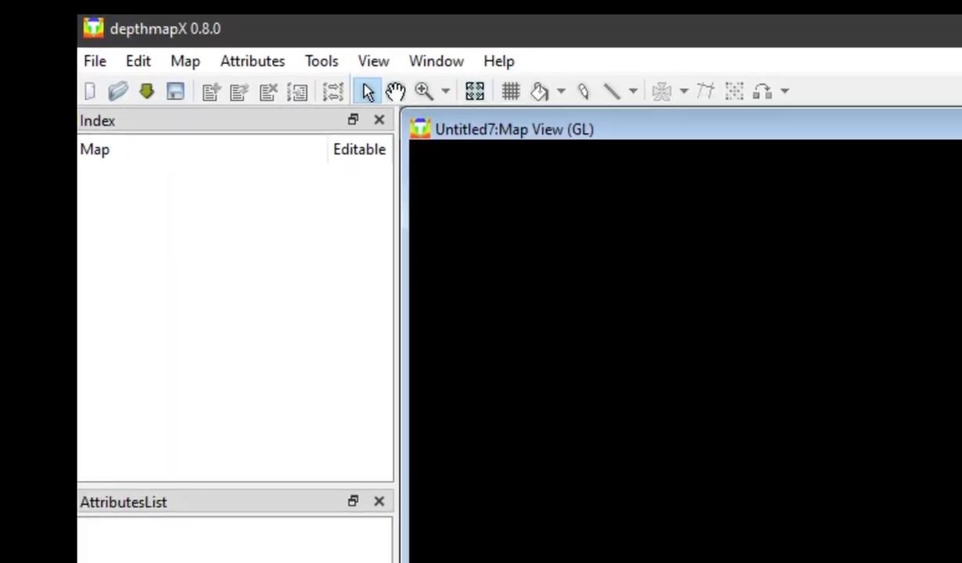
Import hipotese2.dxf from Novo volume (G:) as a drawing layer.
click(180, 53)
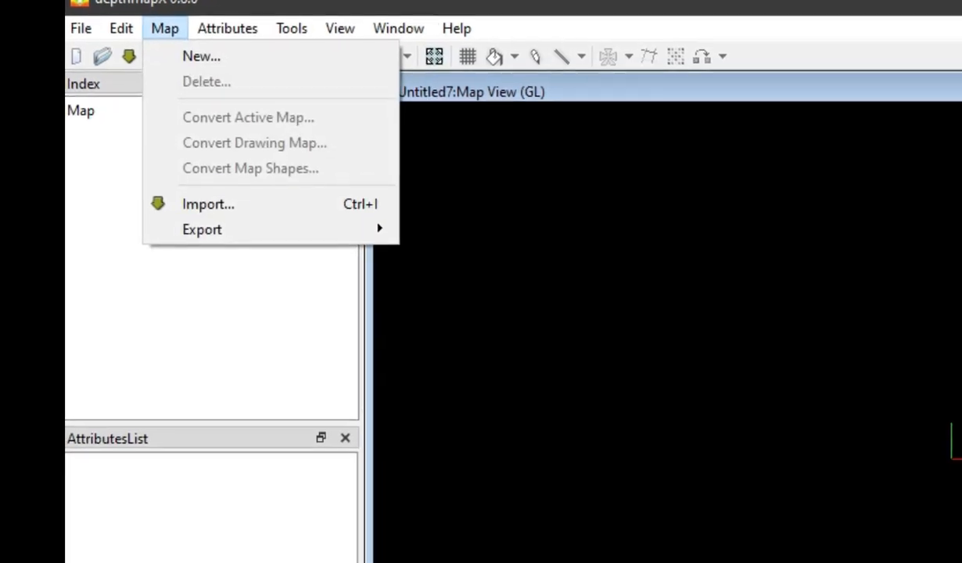
click(201, 192)
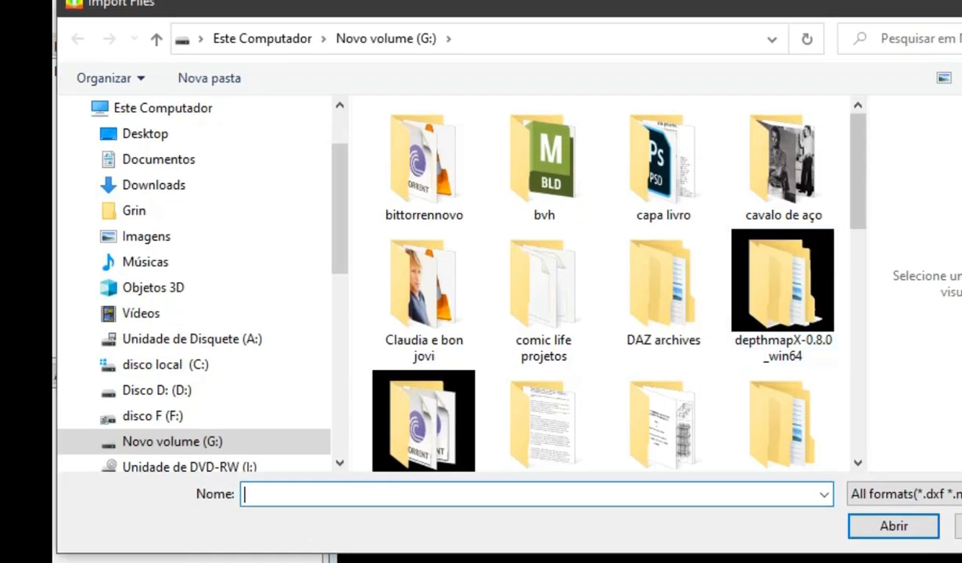
scroll(743, 234, down, 10)
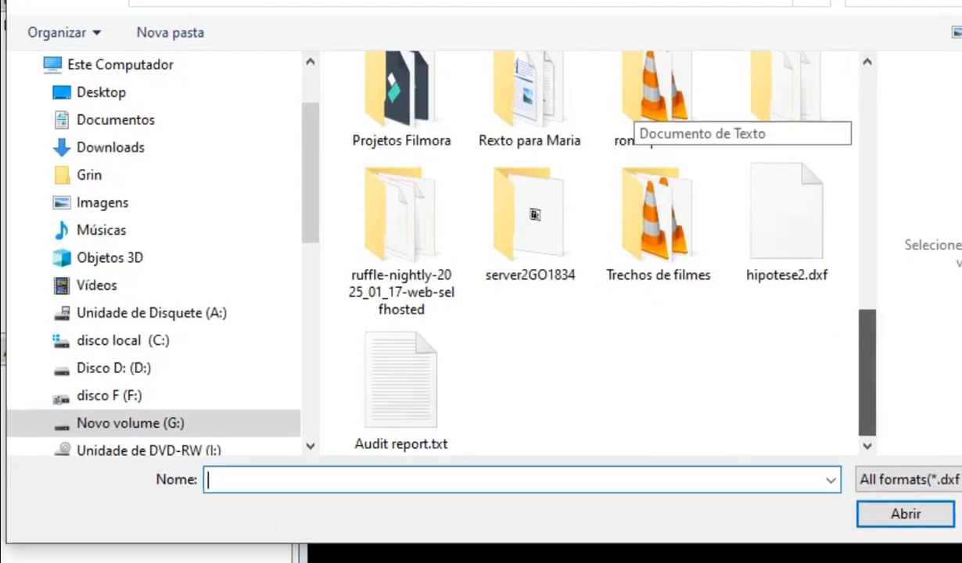
click(788, 212)
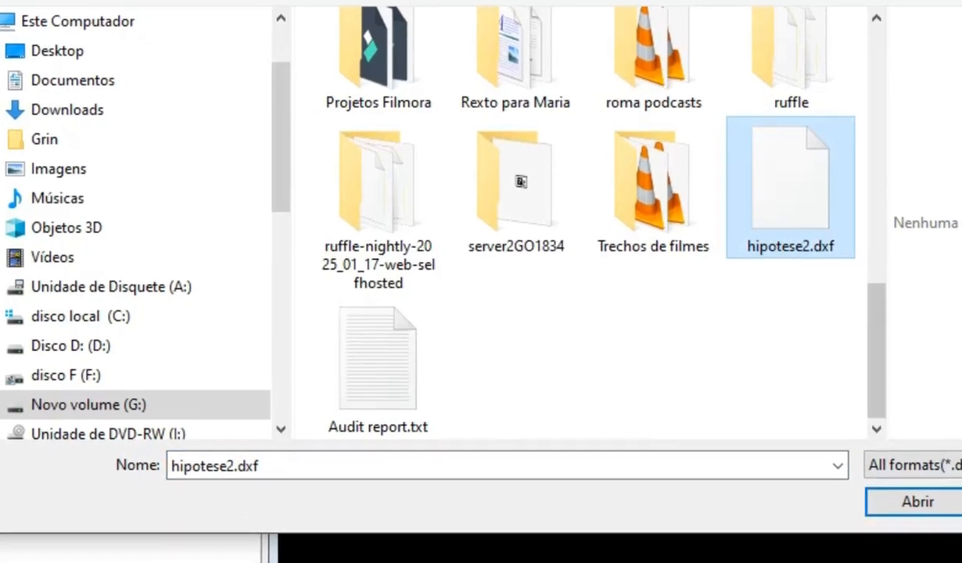
click(921, 499)
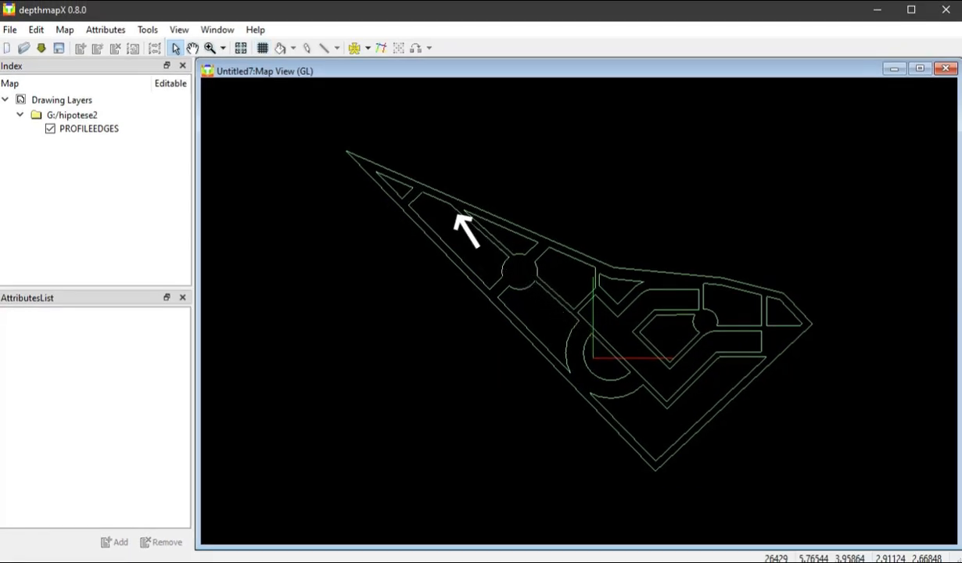
Set a visibility grid with a spacing of 0,010 over the imported plan and check its density along the paths.
click(263, 49)
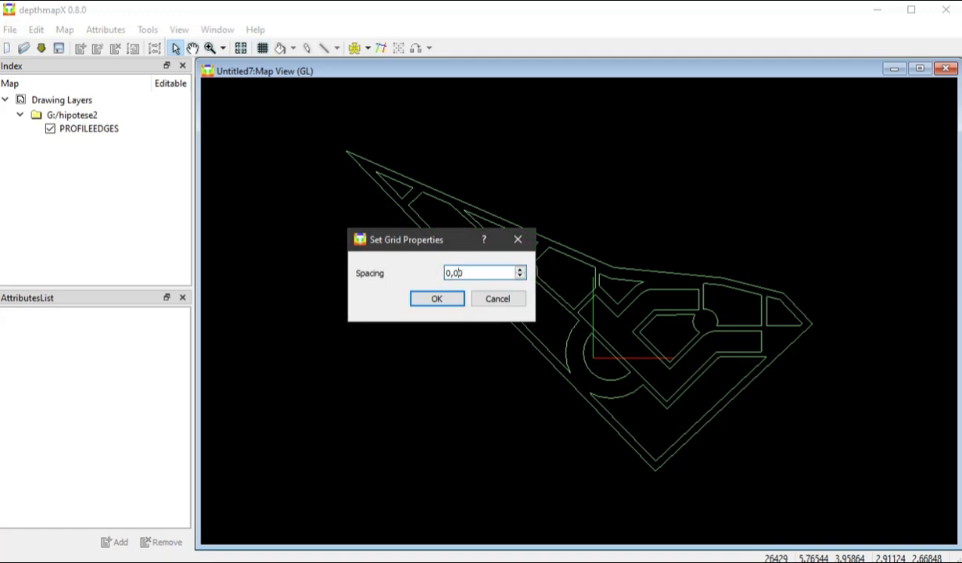
text(0)
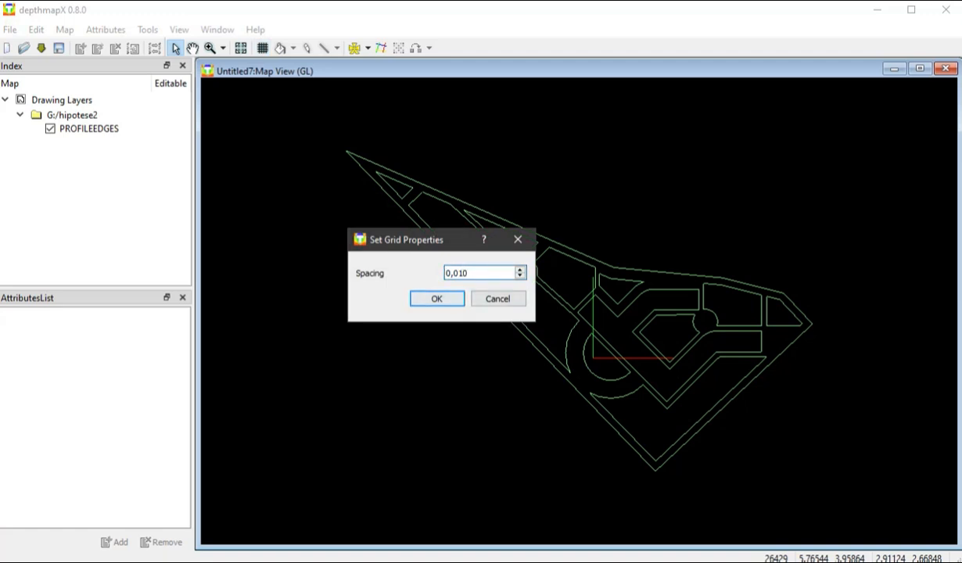
click(425, 296)
scroll(434, 356, up, 2)
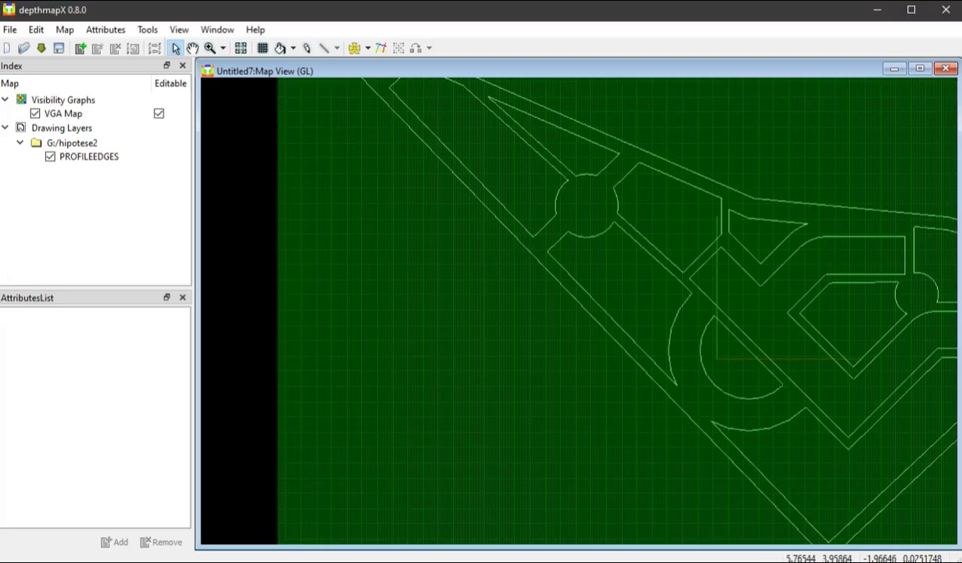
scroll(450, 334, up, 2)
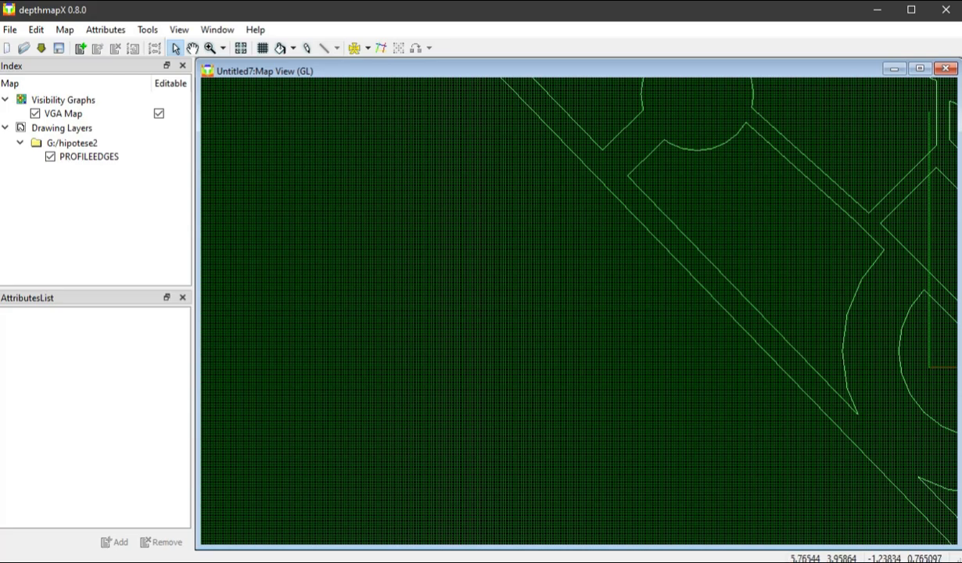
scroll(614, 170, up, 2)
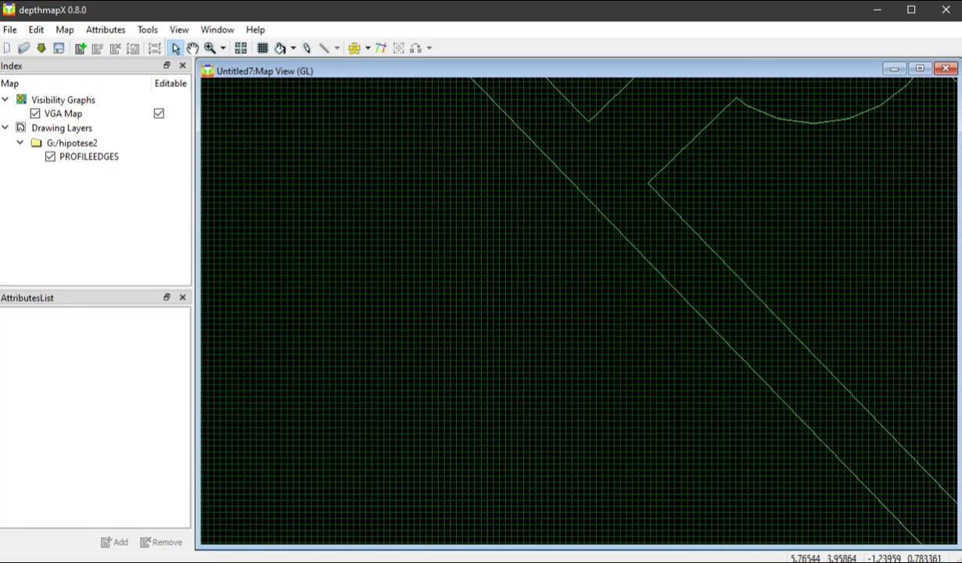
scroll(429, 244, down, 2)
scroll(462, 277, down, 6)
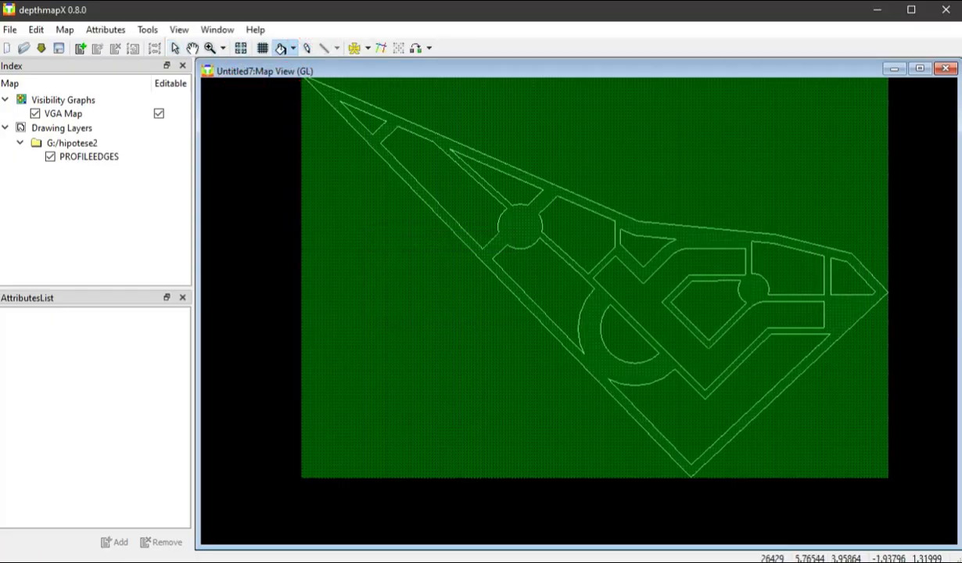
Fill the connected path network inside the plan's outline with grid points, leaving the enclosed blocks empty.
scroll(478, 301, up, 2)
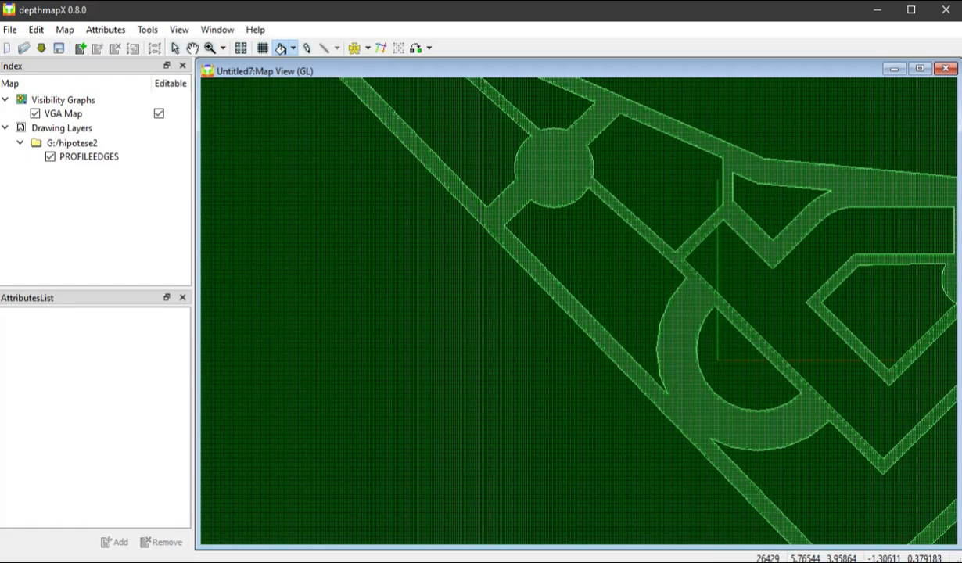
scroll(334, 194, down, 3)
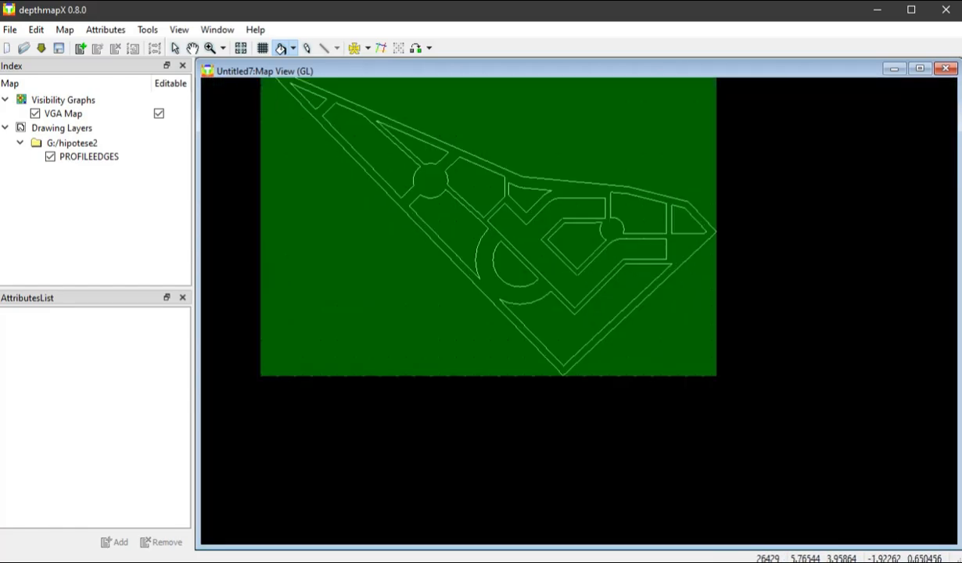
click(235, 201)
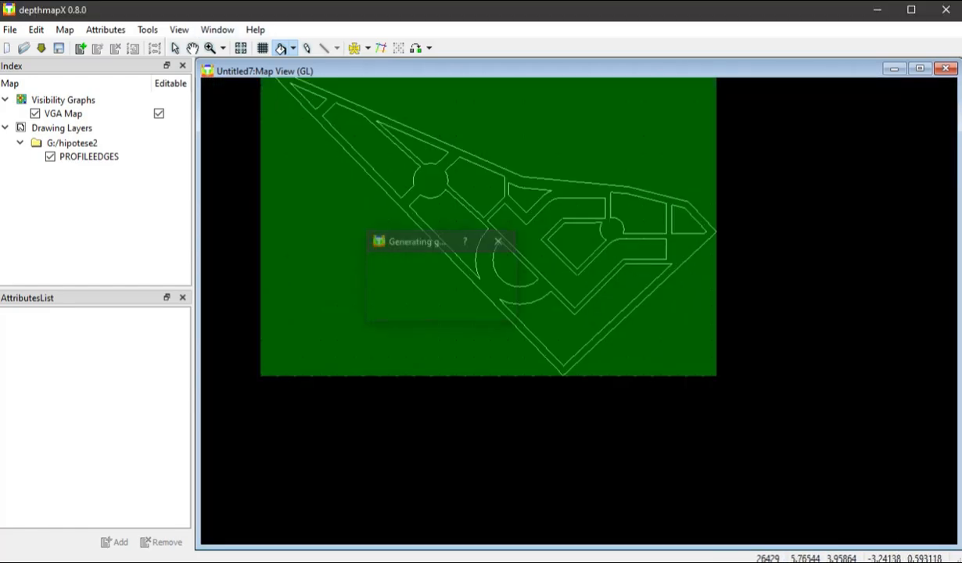
click(194, 48)
drag(446, 182, 521, 287)
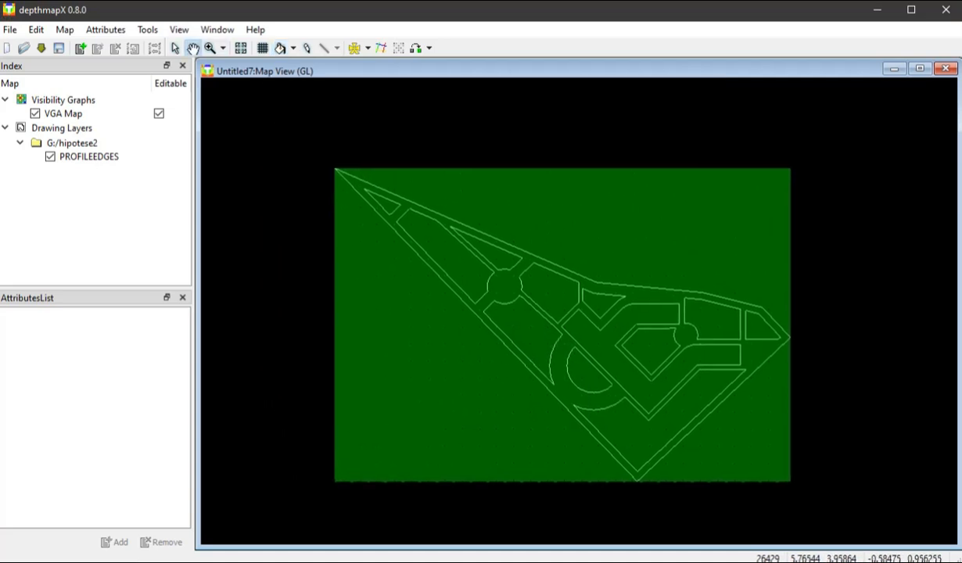
Hide the grid display and check the filled paths around the semicircular plaza and the rest of the plan.
click(217, 28)
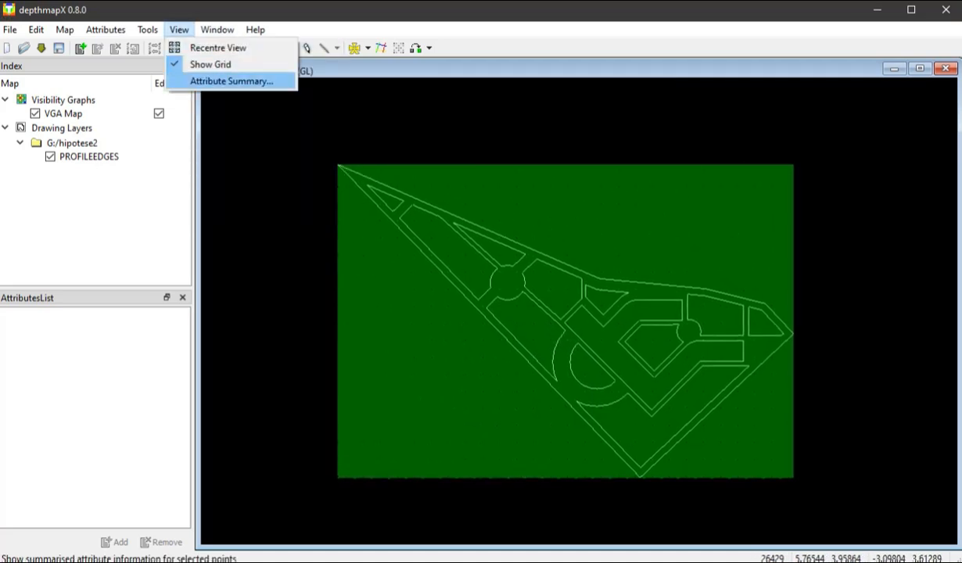
click(211, 64)
scroll(586, 354, up, 5)
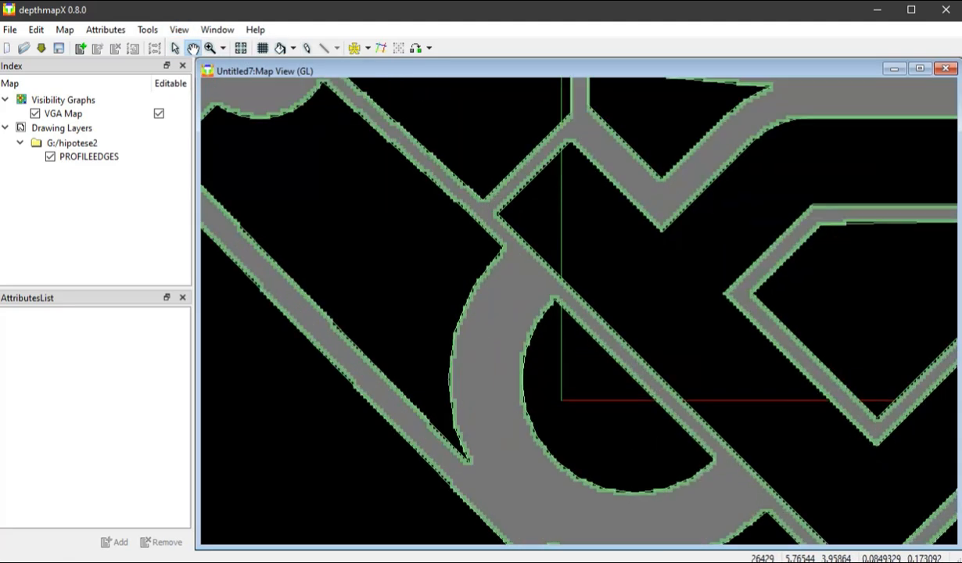
scroll(592, 328, up, 2)
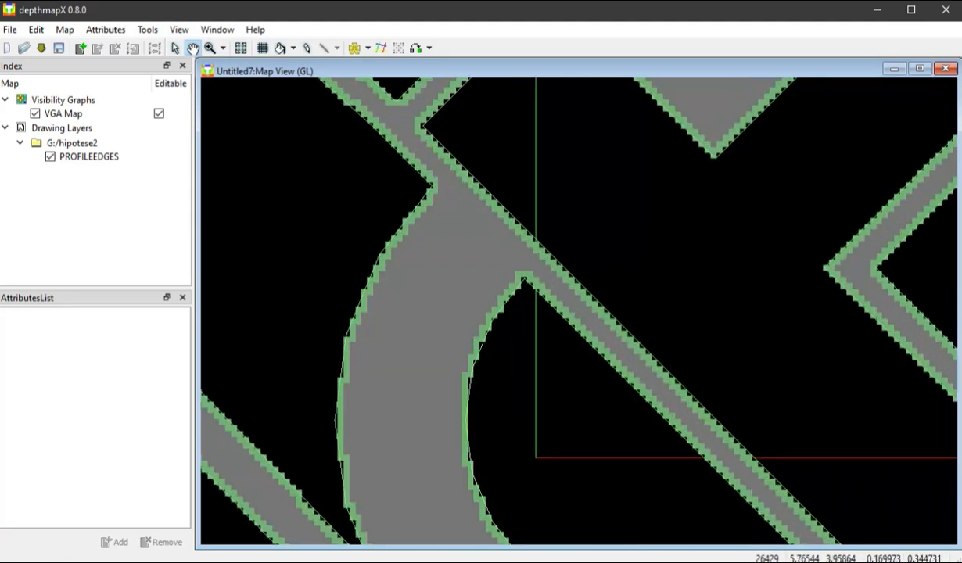
scroll(590, 292, down, 1)
scroll(590, 292, down, 3)
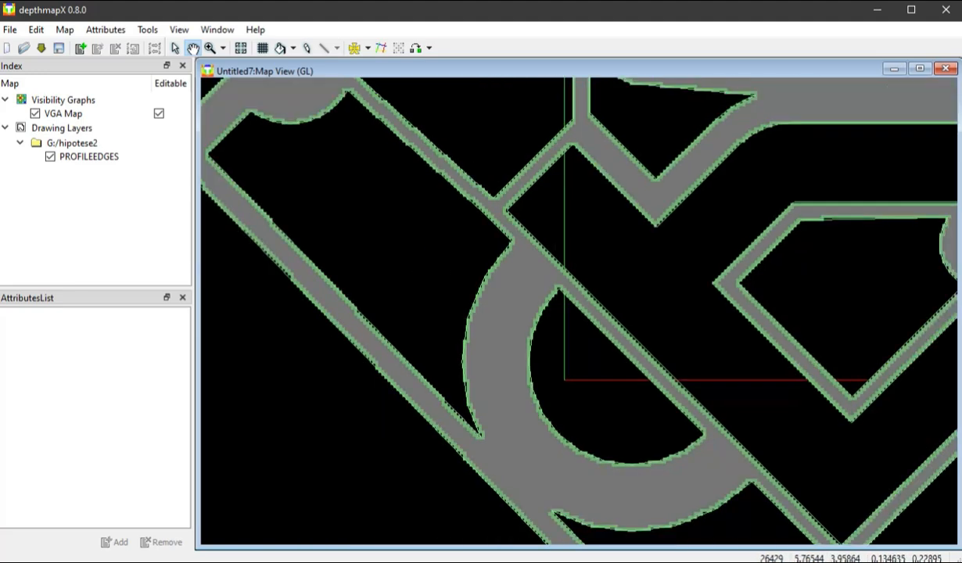
scroll(607, 304, up, 1)
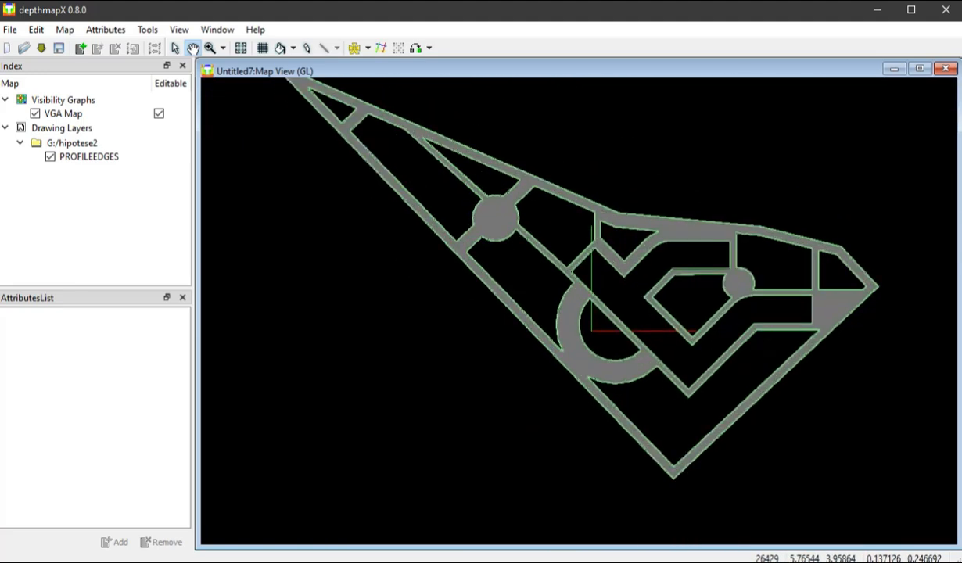
scroll(607, 304, down, 1)
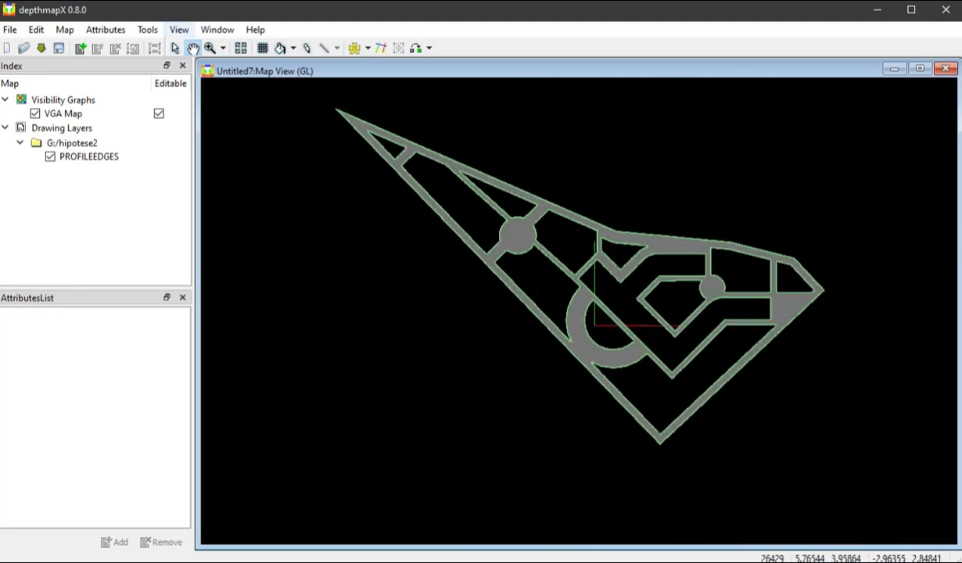
Make the visibility graph without restricting the visible distance or making a boundary graph, and examine the connectivity colours.
click(148, 30)
mouse_move(173, 48)
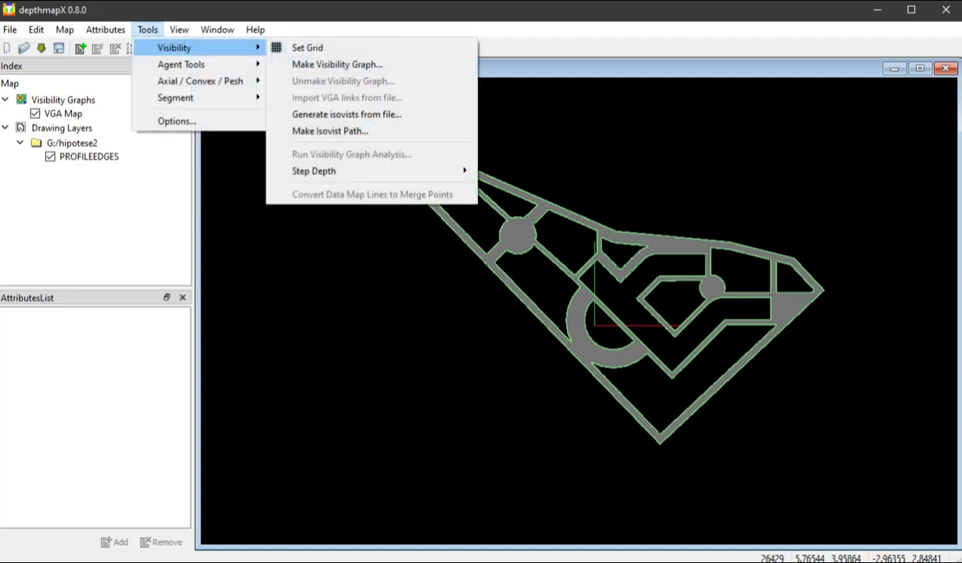
click(337, 65)
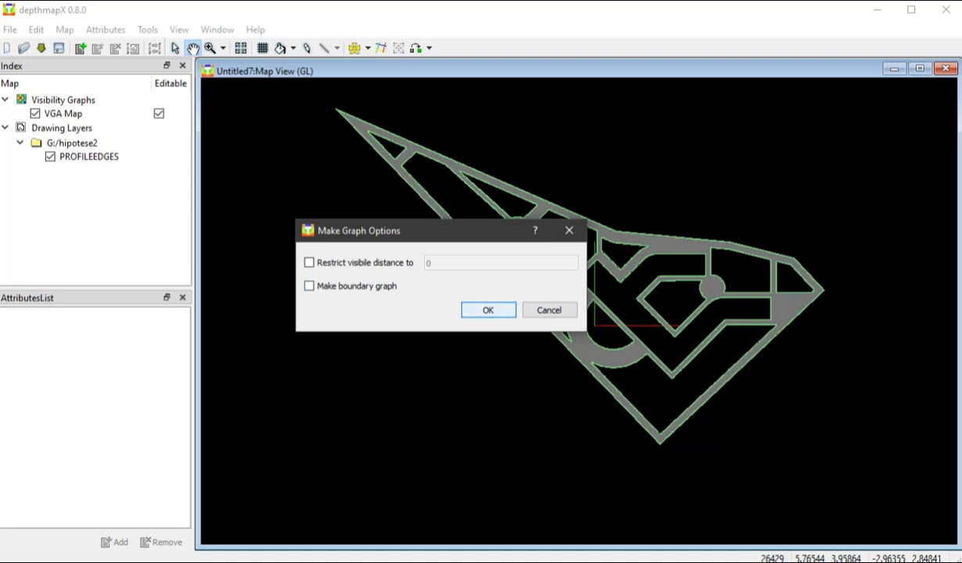
click(489, 310)
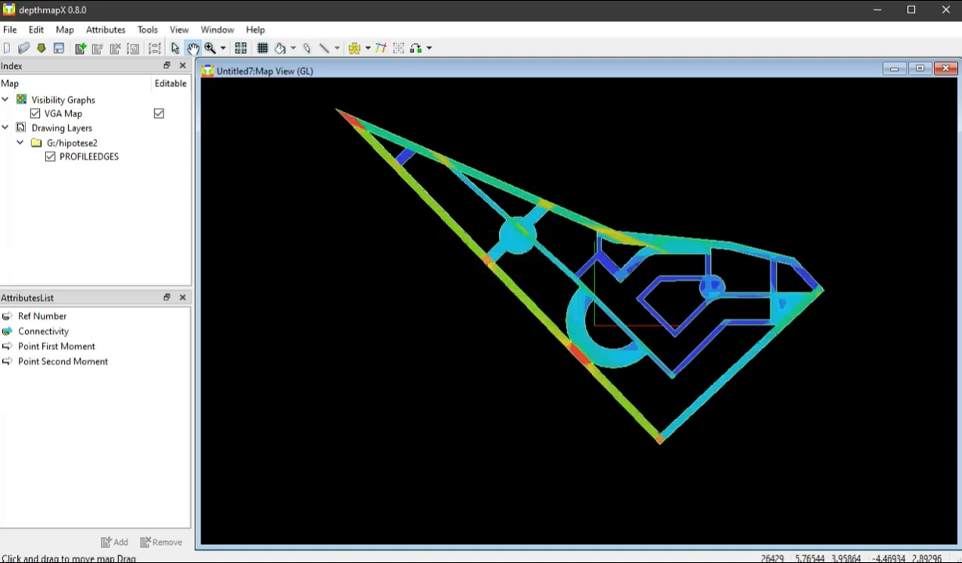
mouse_move(658, 260)
mouse_down()
mouse_move(633, 288)
mouse_move(726, 295)
mouse_move(705, 301)
mouse_move(703, 290)
mouse_up()
scroll(638, 287, up, 1)
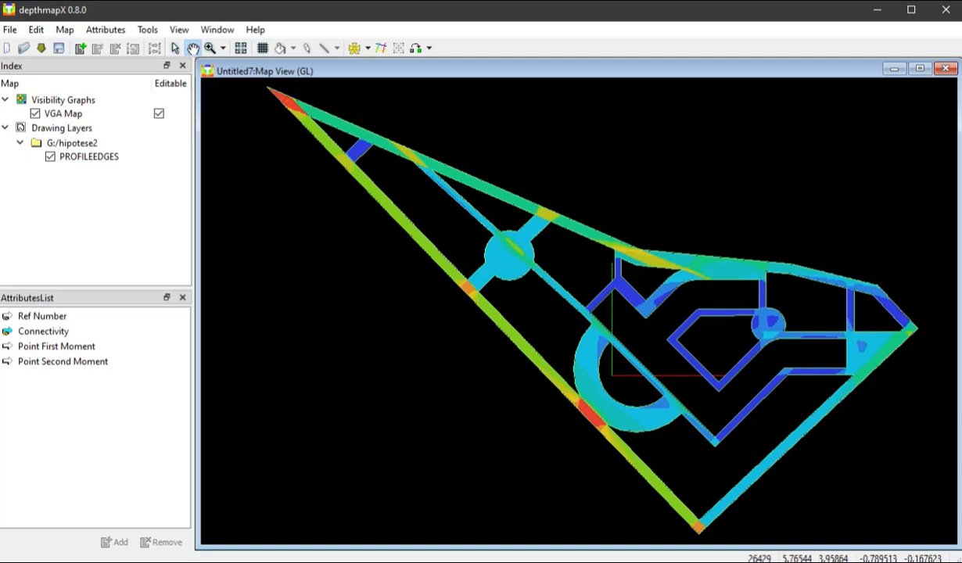
mouse_move(588, 412)
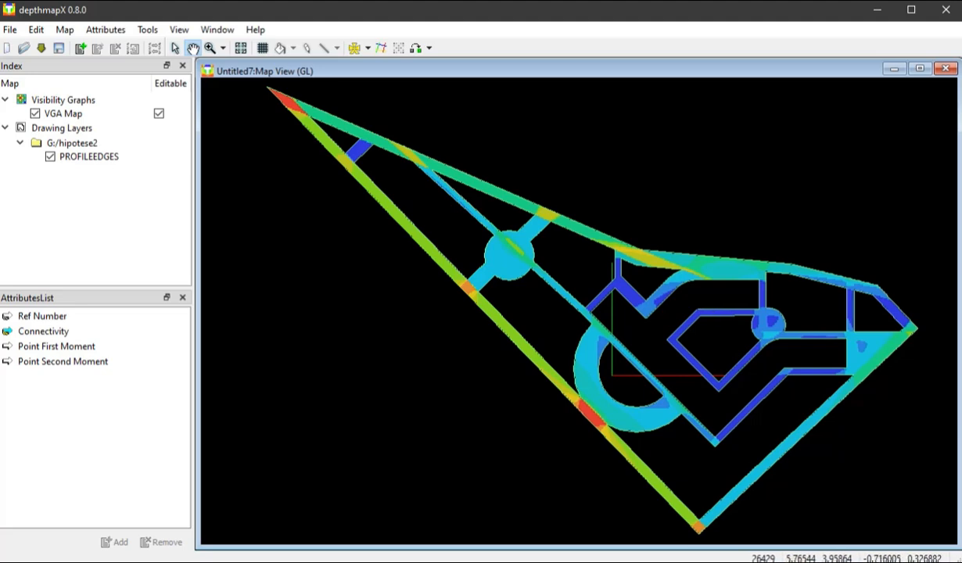
Examine the connectivity values at the round plaza, the path junctions, the plan's pointed tip and the inner paths.
scroll(457, 258, up, 3)
scroll(470, 262, up, 3)
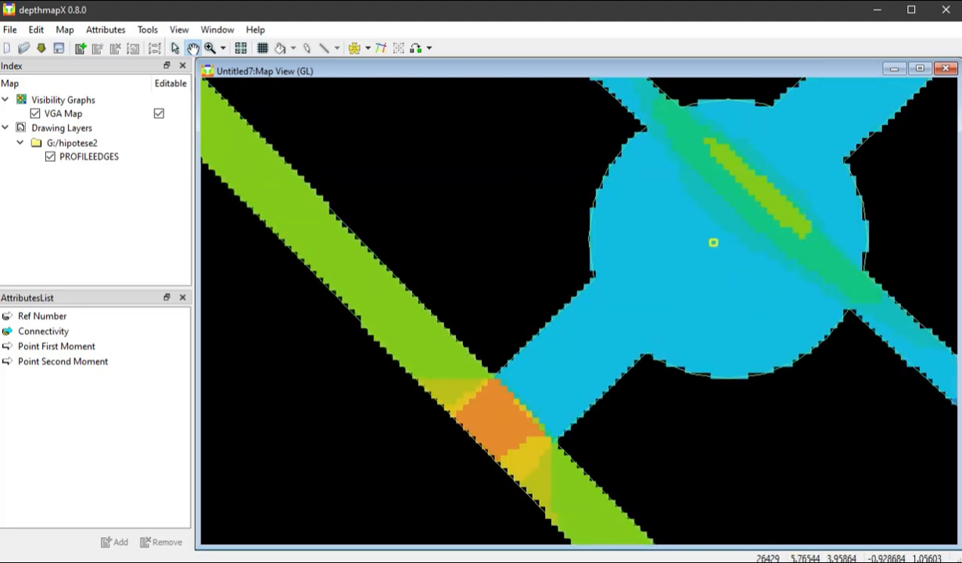
mouse_move(706, 287)
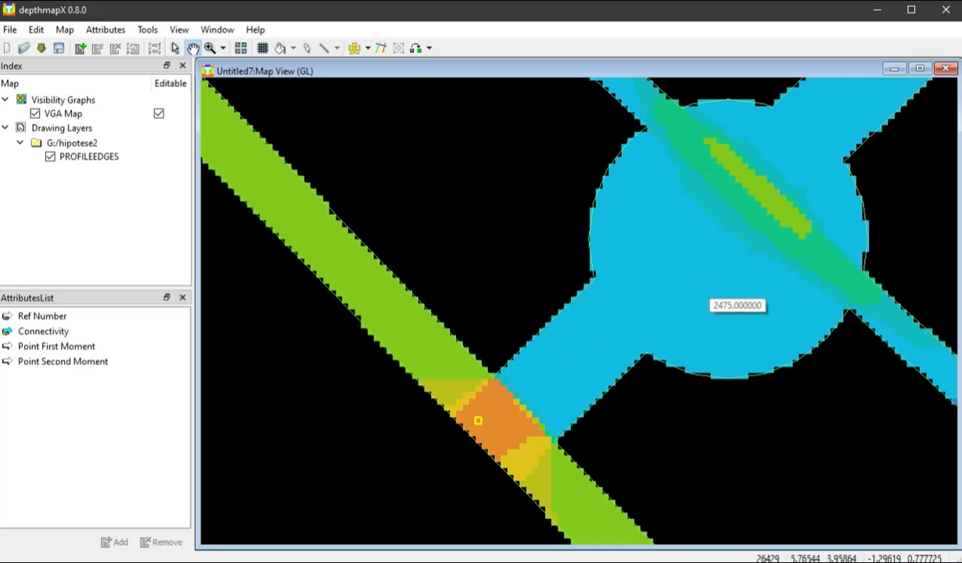
mouse_move(478, 421)
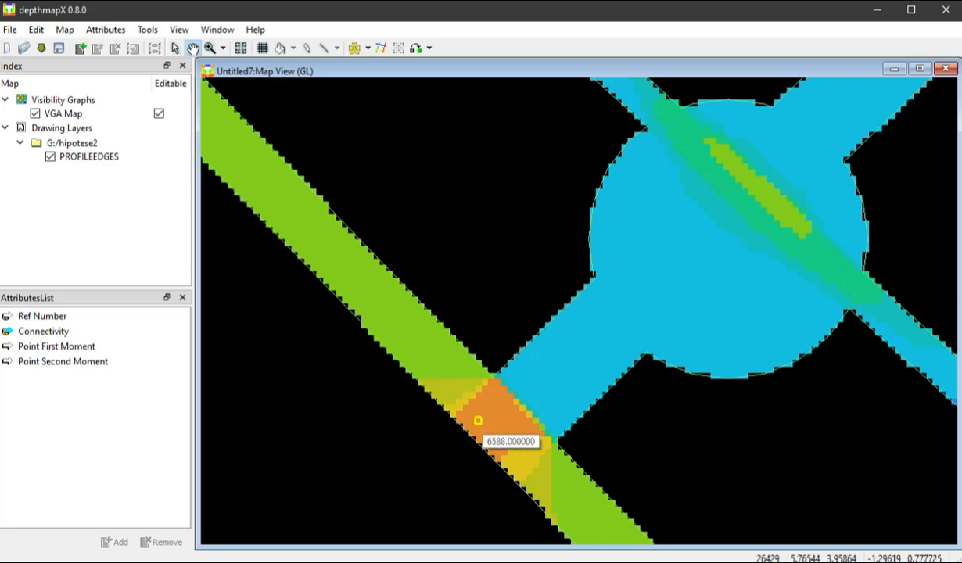
scroll(479, 421, down, 5)
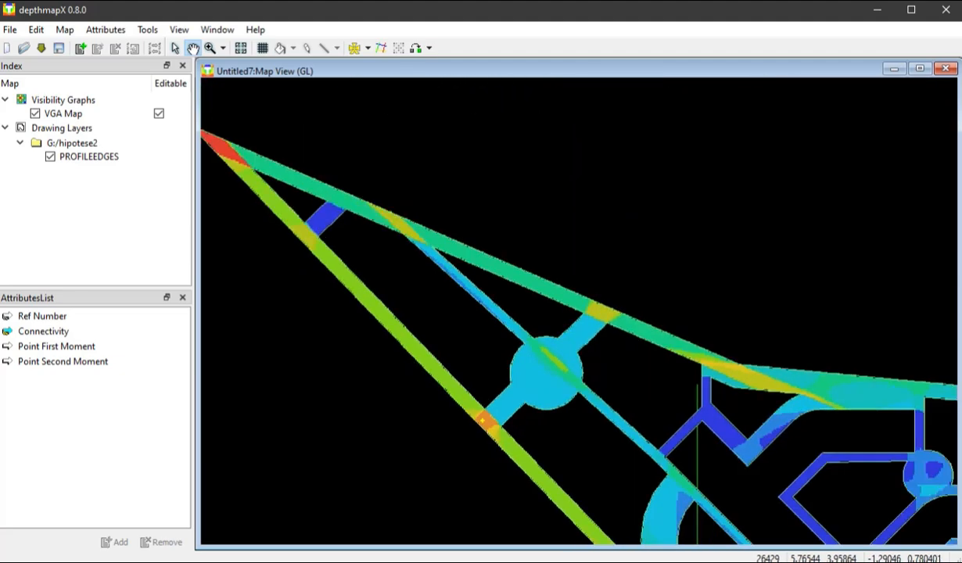
mouse_move(229, 153)
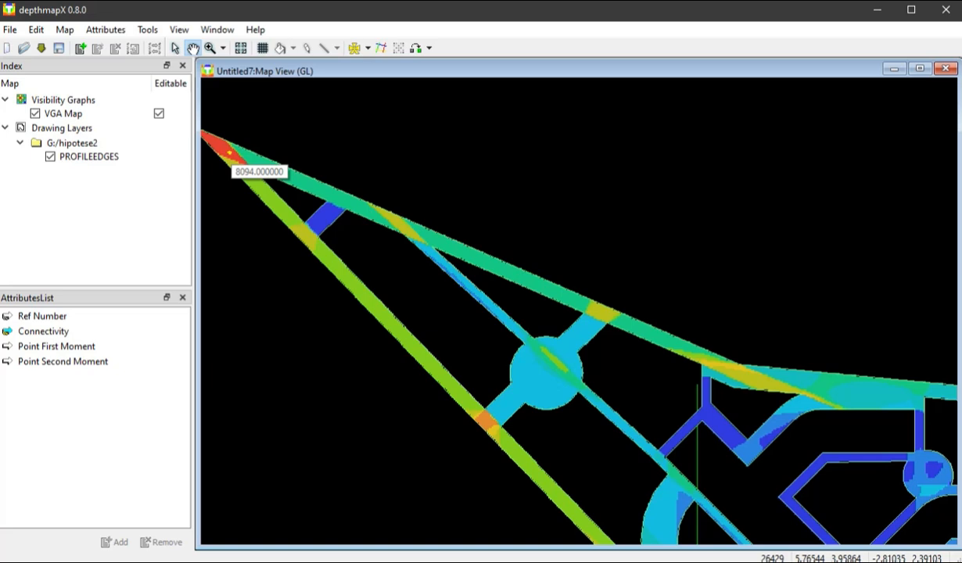
mouse_move(582, 339)
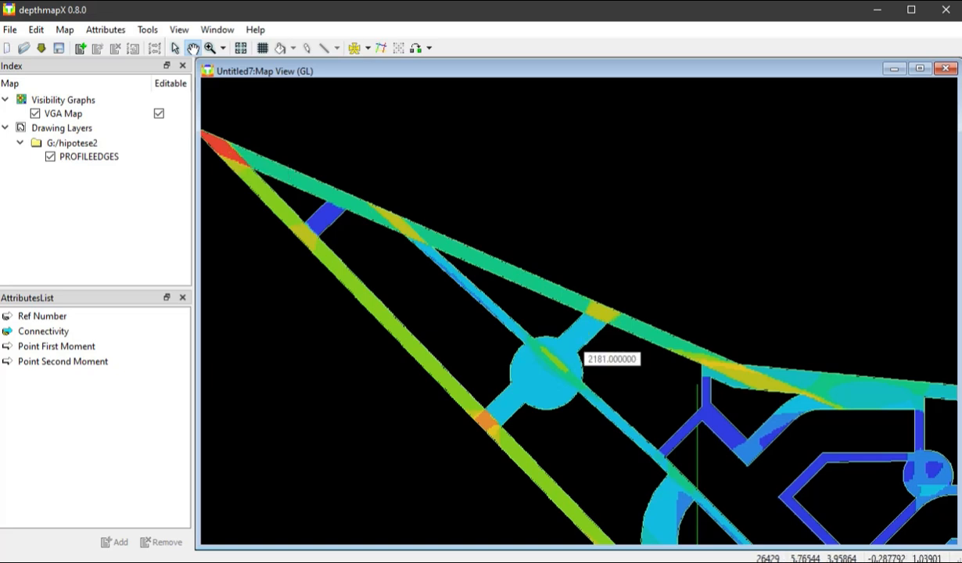
mouse_move(731, 425)
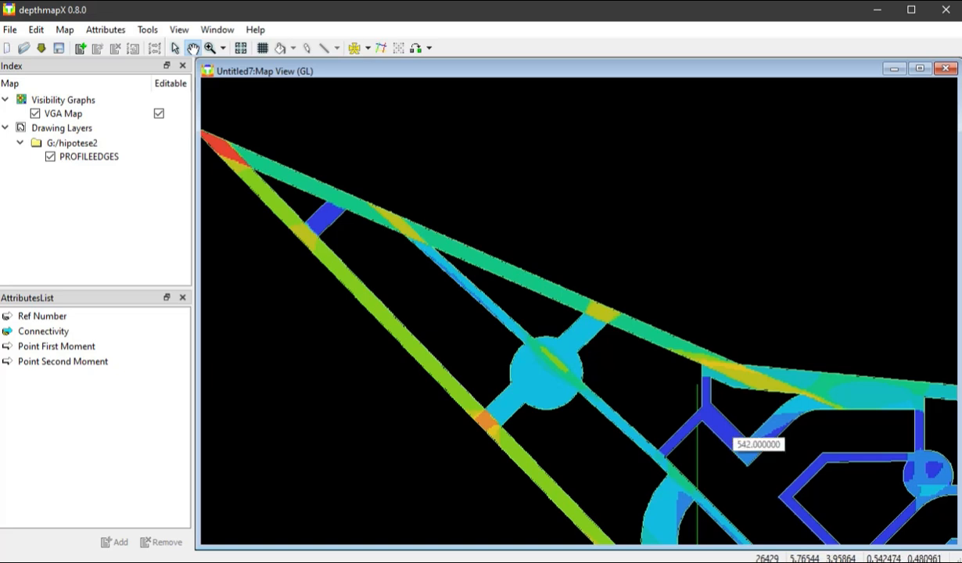
mouse_move(806, 476)
click(241, 49)
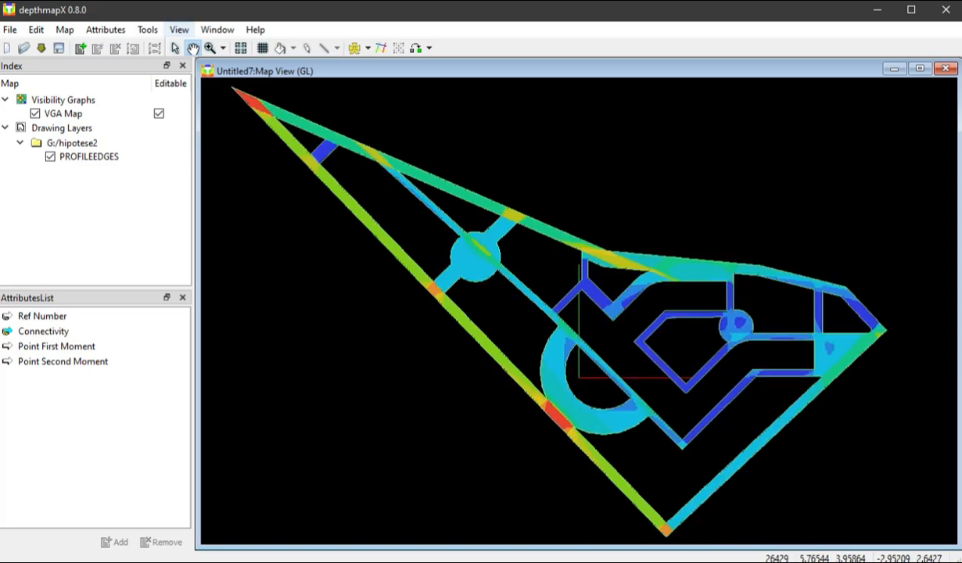
Open the 3D view of the connectivity map and choose the Add Agent tool.
click(180, 30)
mouse_move(217, 29)
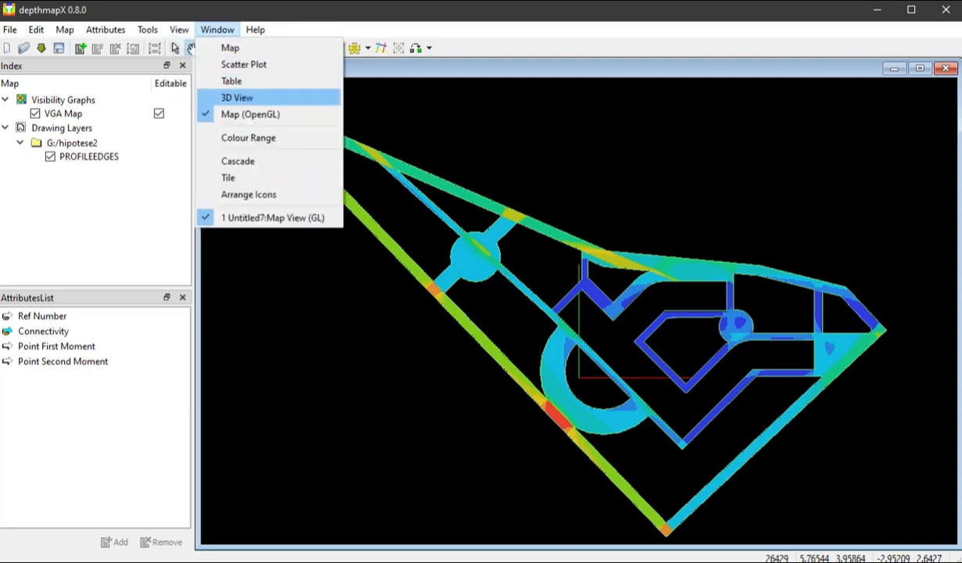
click(237, 97)
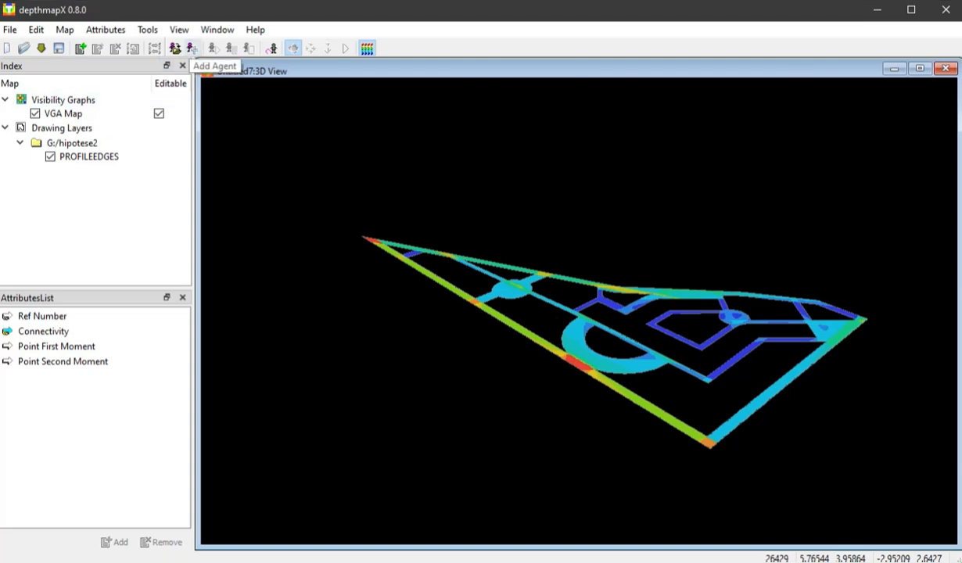
click(191, 48)
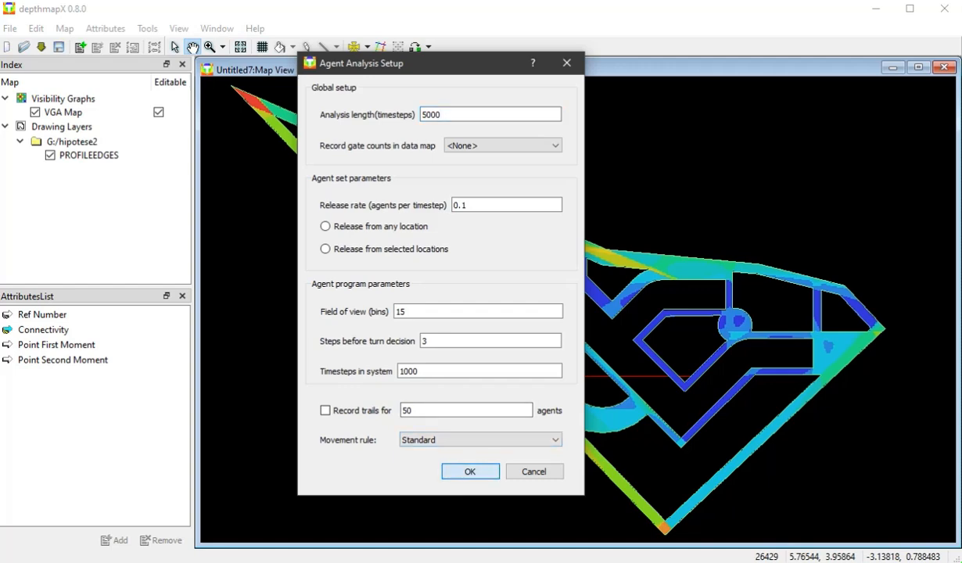
Run the agent analysis with 5000 timesteps, release rate 0.1 and Standard movement rule, and check the gate counts across the plan.
key(Return)
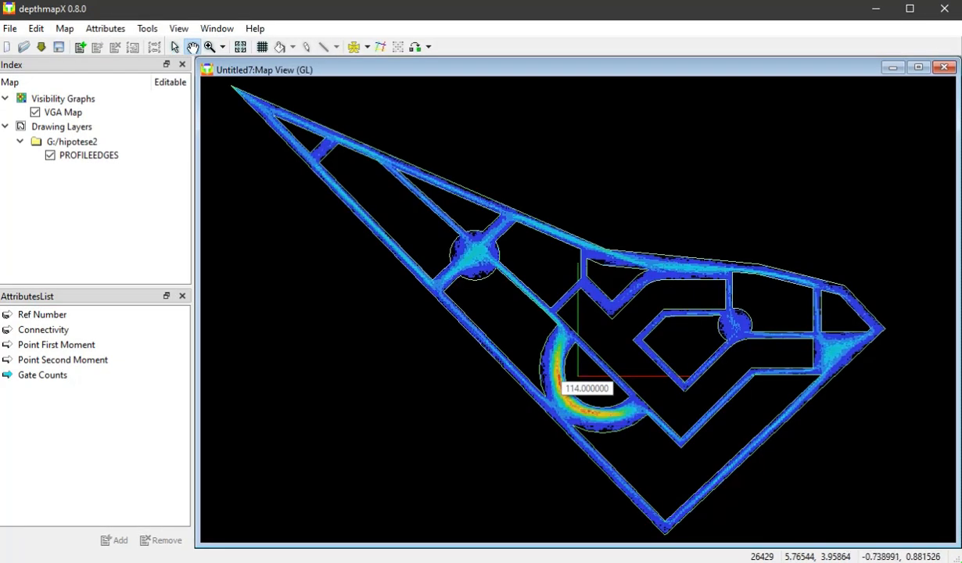
mouse_move(479, 255)
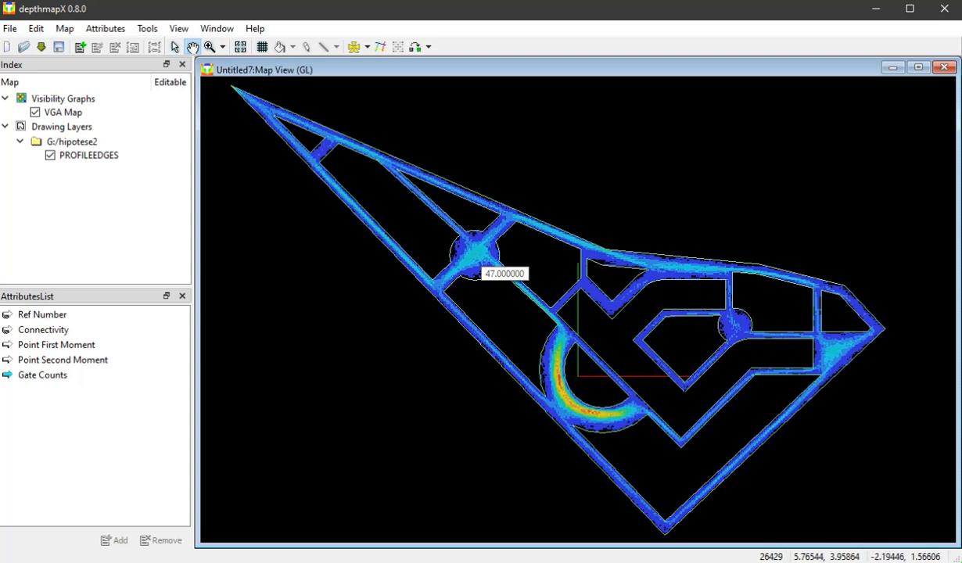
mouse_move(314, 162)
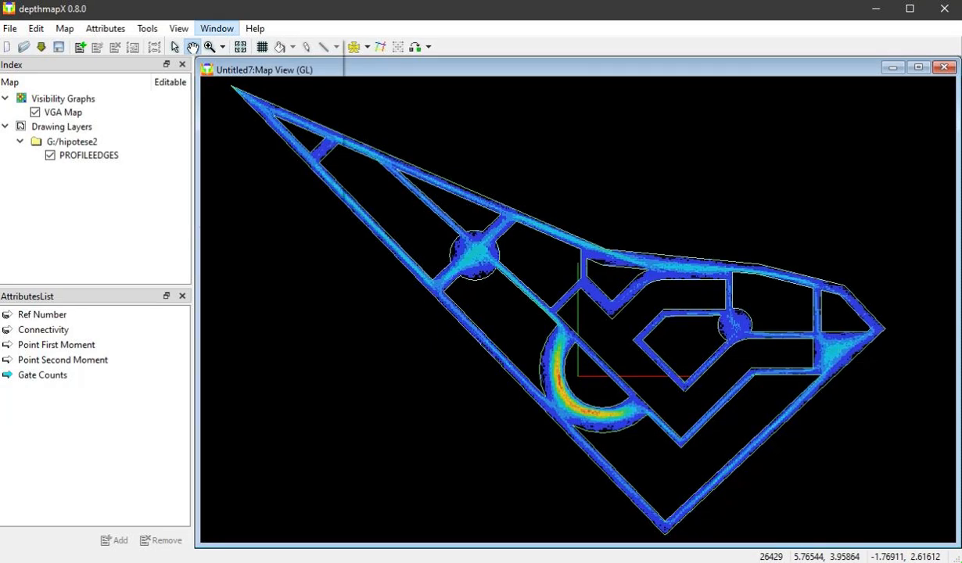
Add agents to the gate-count map in the 3D view, play their movement and hide the map's colour fill.
click(216, 28)
click(236, 96)
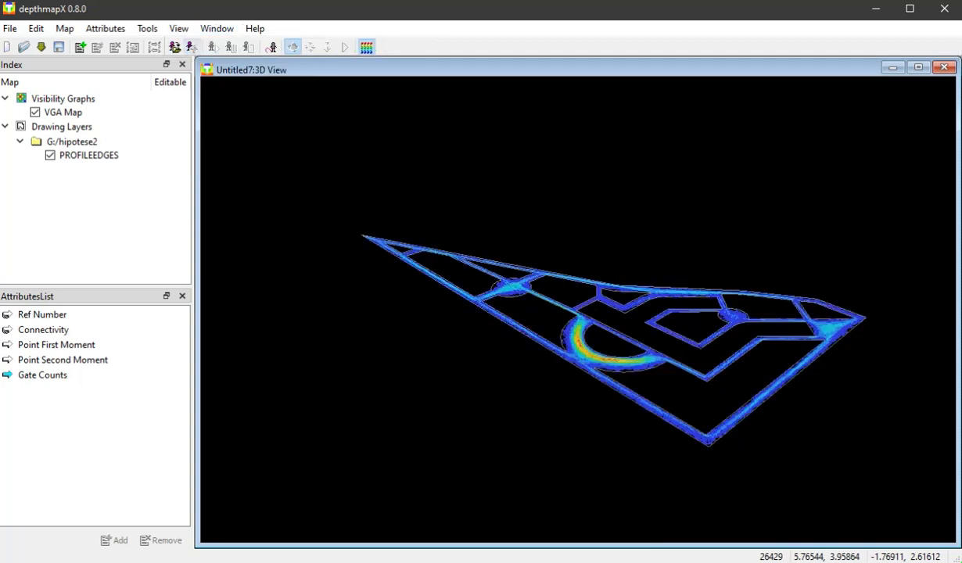
click(193, 47)
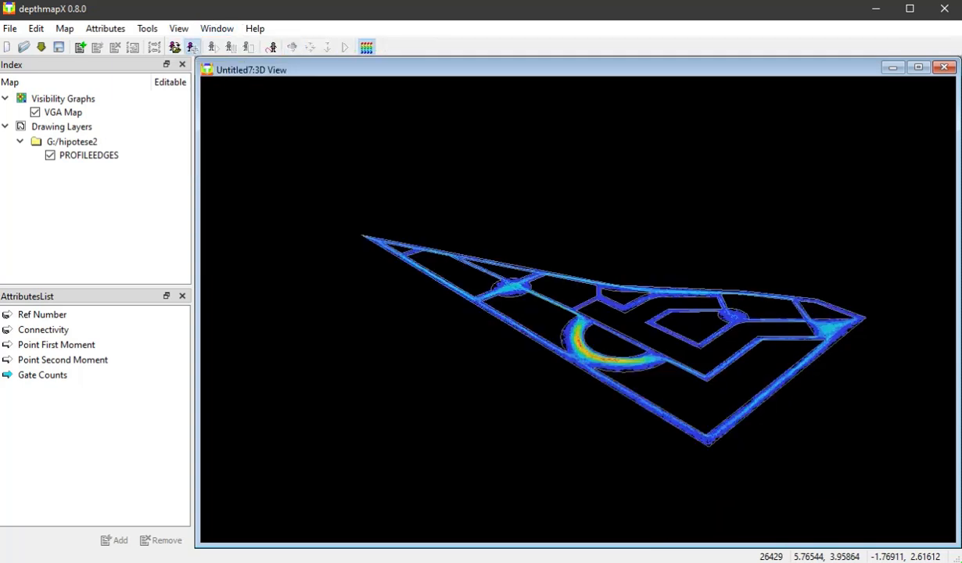
click(212, 47)
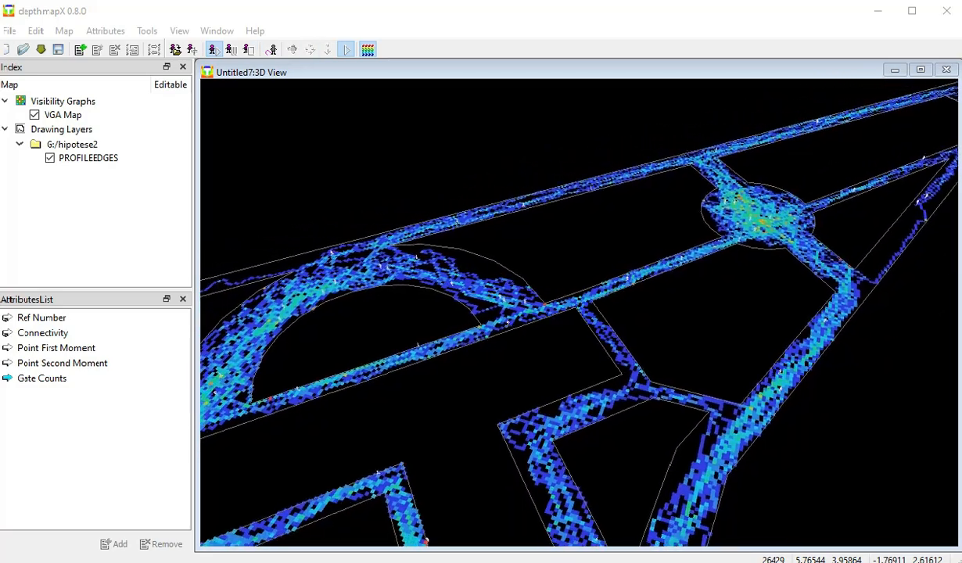
click(368, 50)
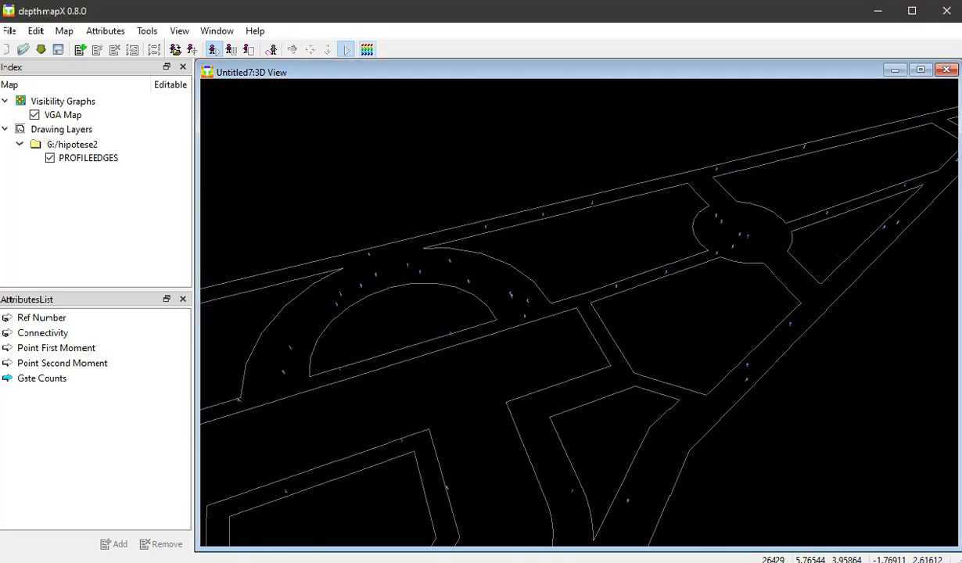